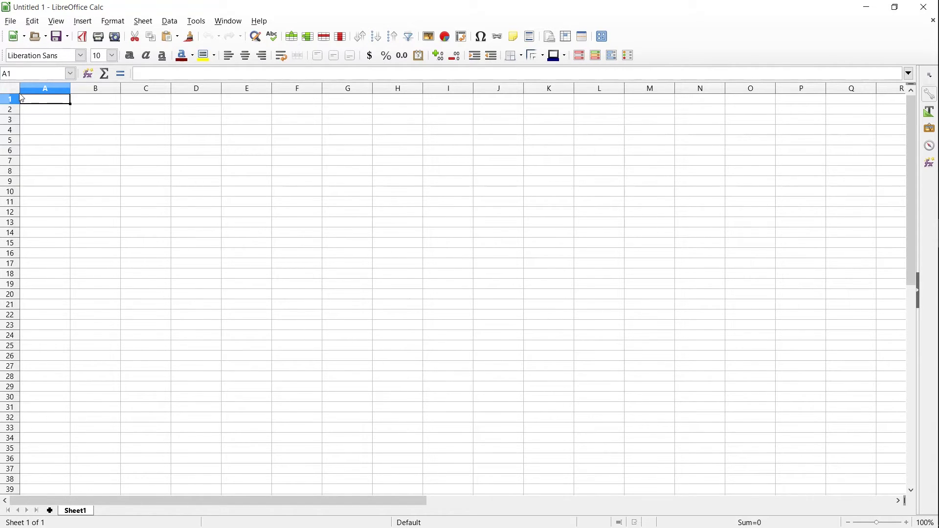
Look over the cells of column A and scroll the sheet, ending back on A1
click(44, 115)
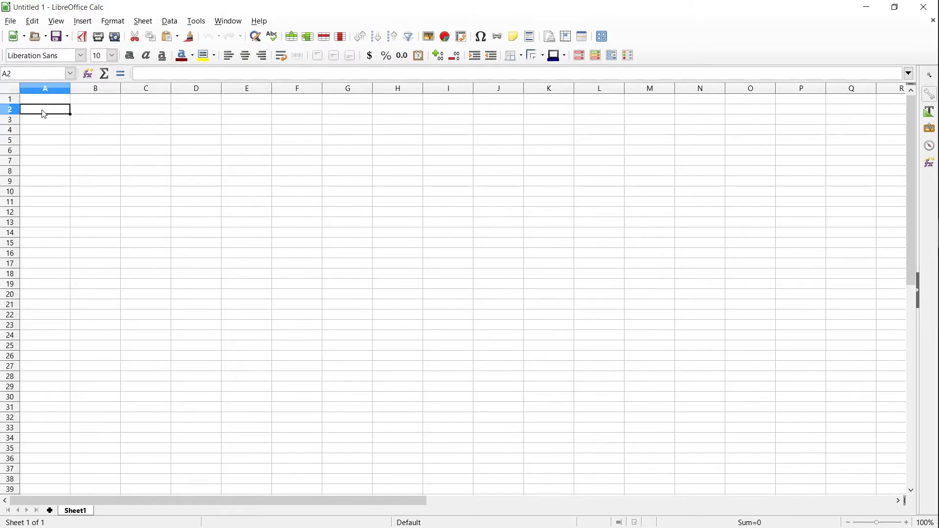
click(55, 101)
click(52, 111)
click(55, 122)
click(61, 133)
click(62, 143)
click(63, 154)
click(63, 173)
scroll(143, 180, down, 6)
scroll(143, 180, down, 20)
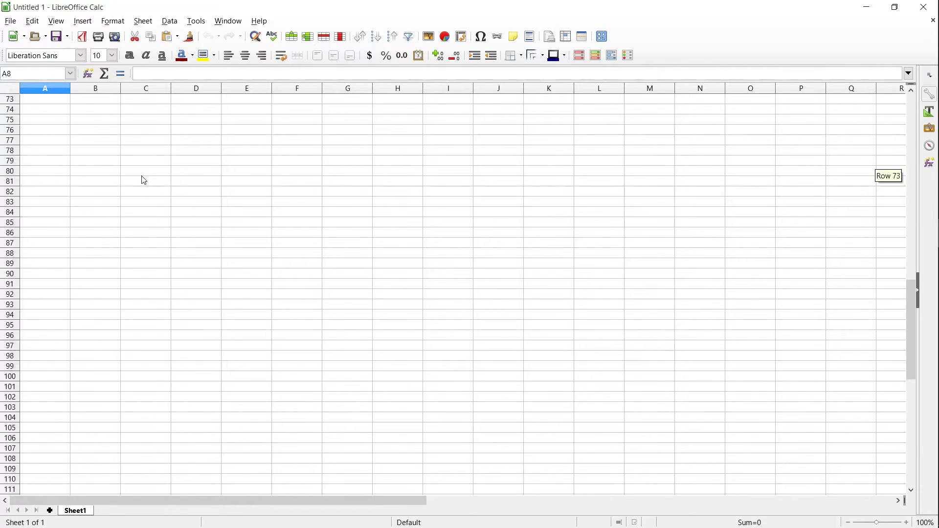
scroll(143, 180, up, 20)
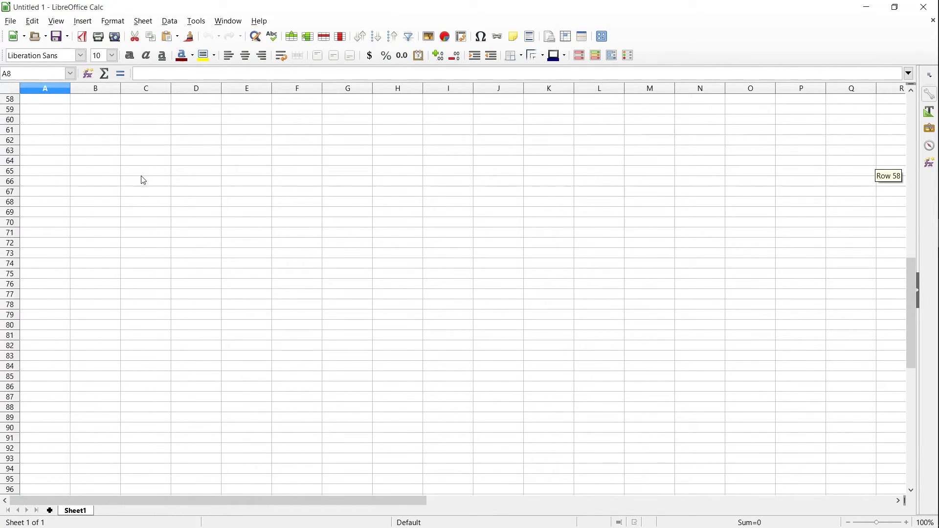
scroll(143, 180, up, 7)
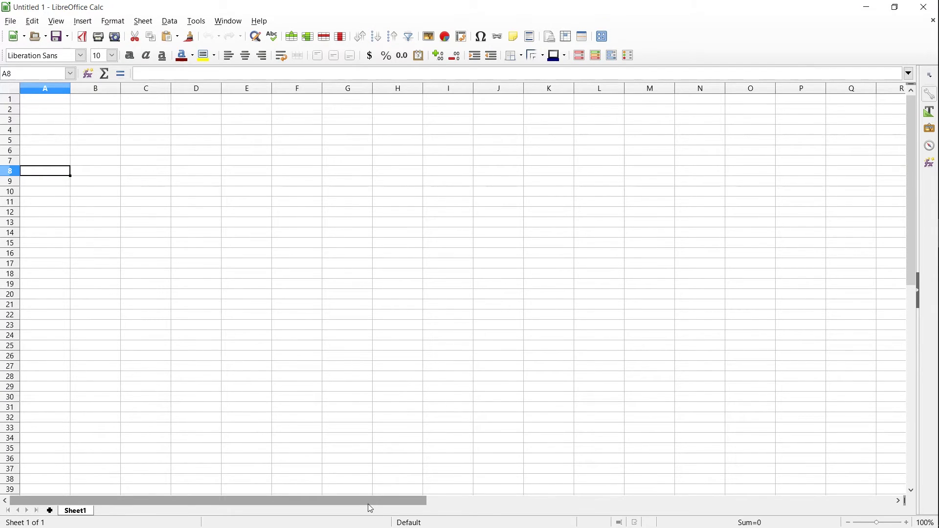
drag(370, 503, 377, 484)
click(52, 101)
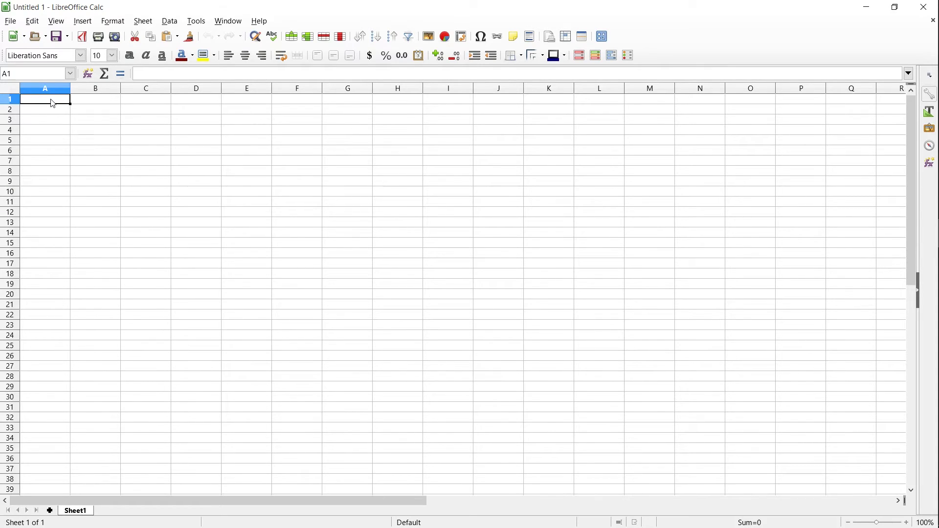
Enter the heading January in B2, then $5, $3 and $6 in B3 to B5
click(96, 111)
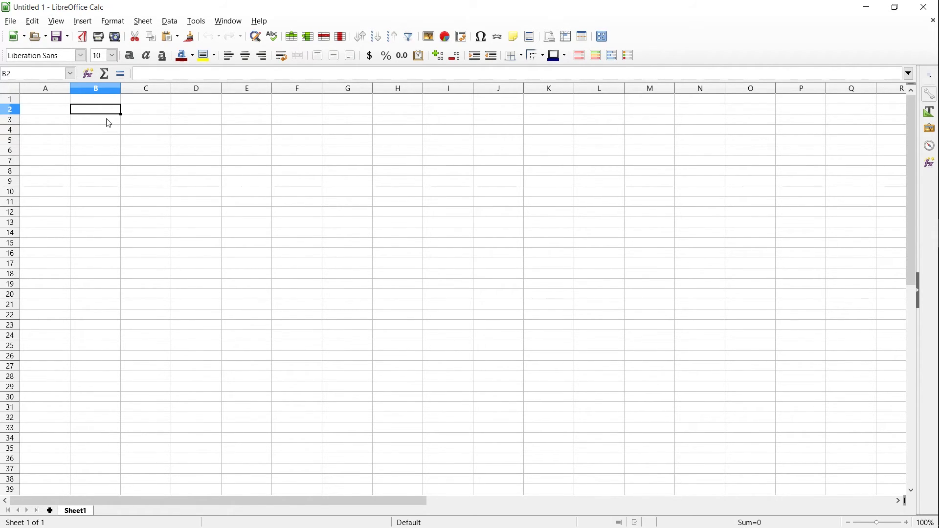
text(January)
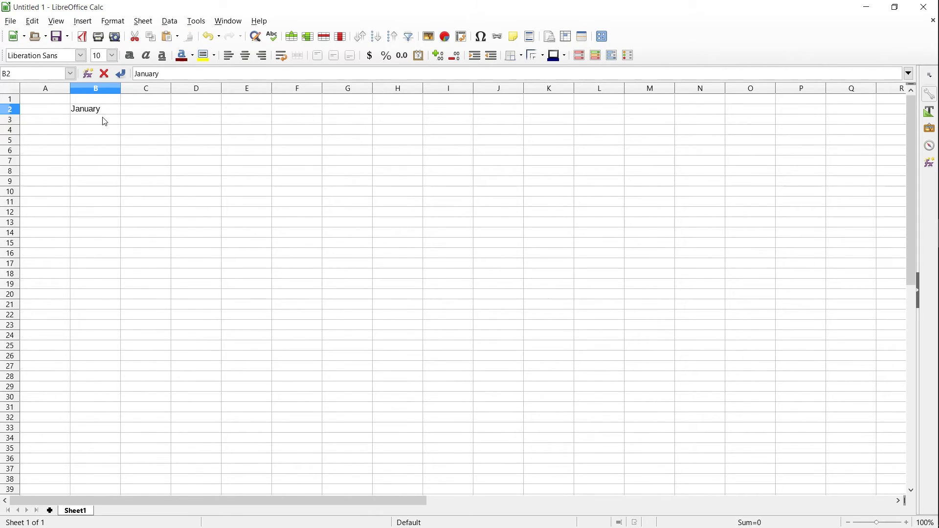
key(Return)
text($5)
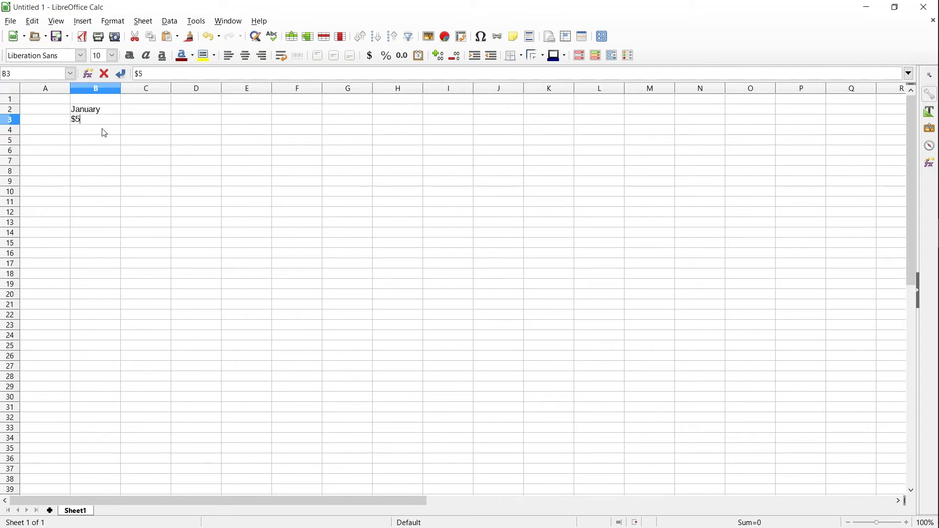
key(Return)
text($3)
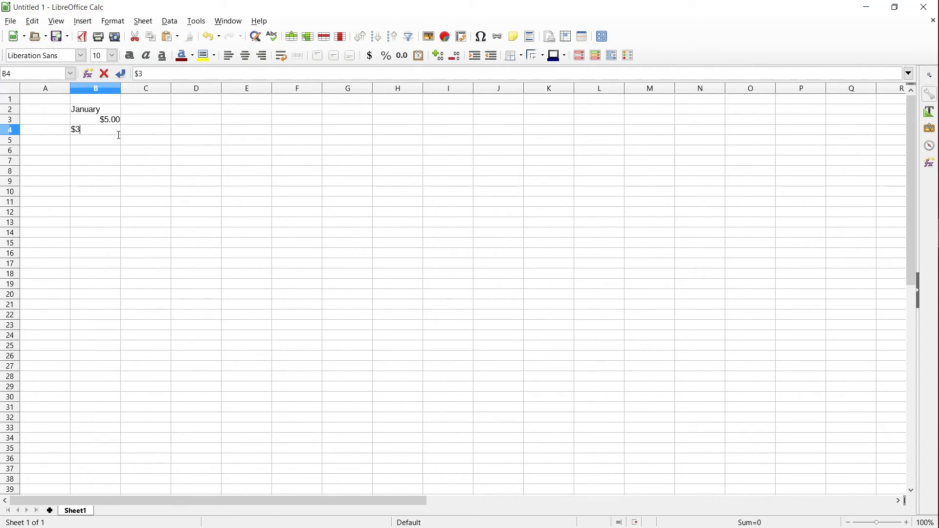
key(Return)
text($6)
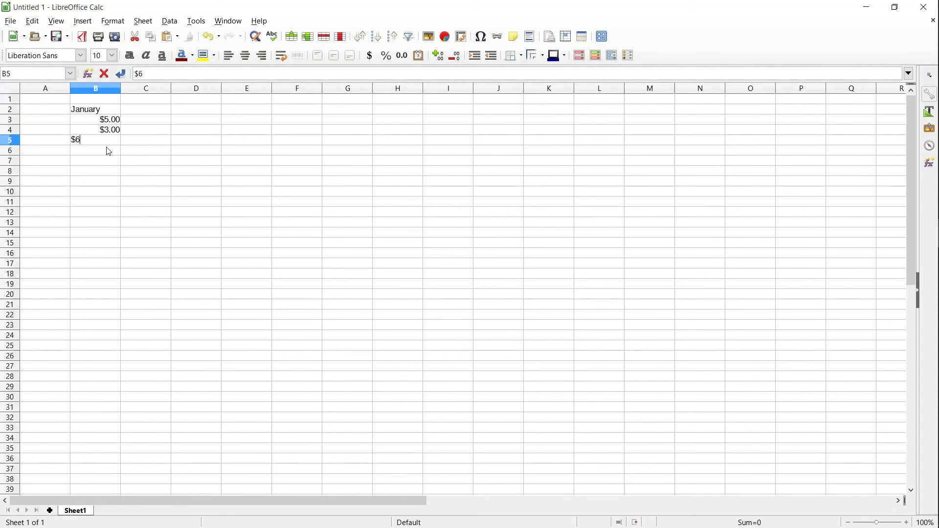
key(Return)
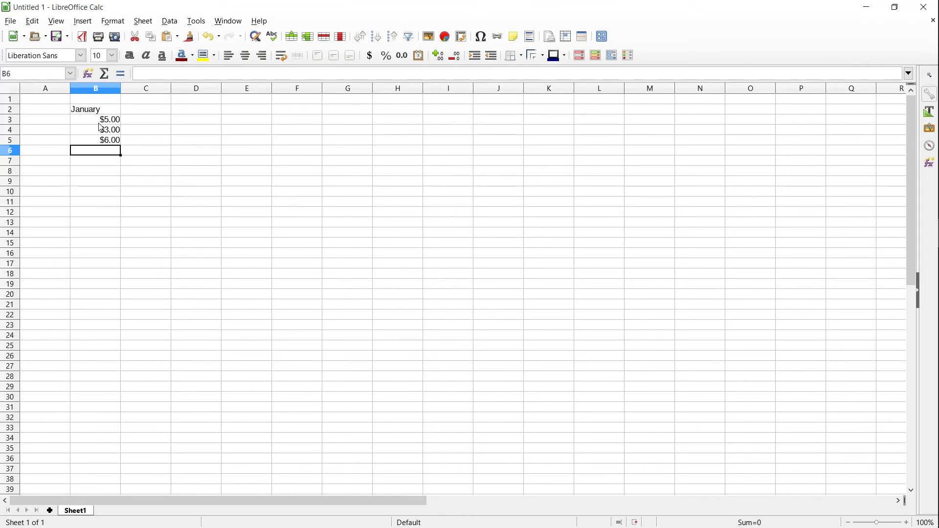
Insert =SUM(B3:B5) in B6 with the Sum button, giving a total of $14.00
click(105, 165)
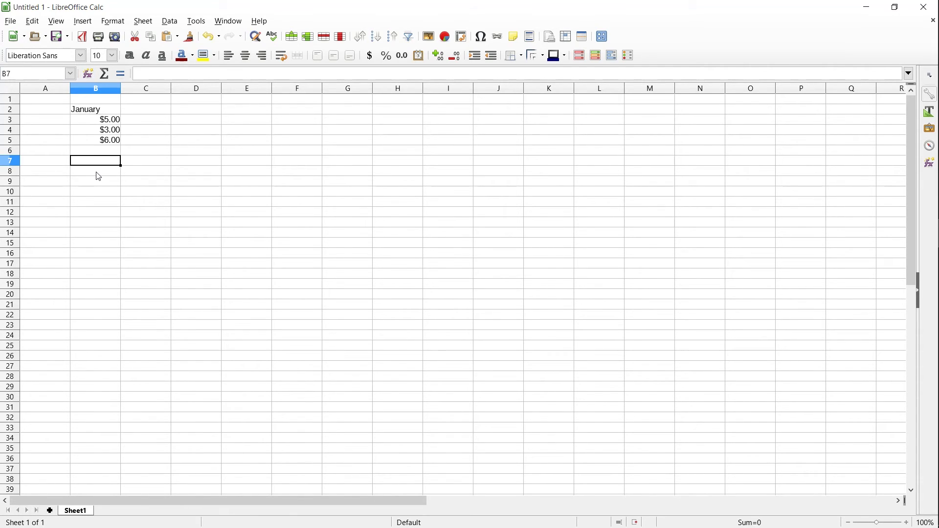
click(93, 151)
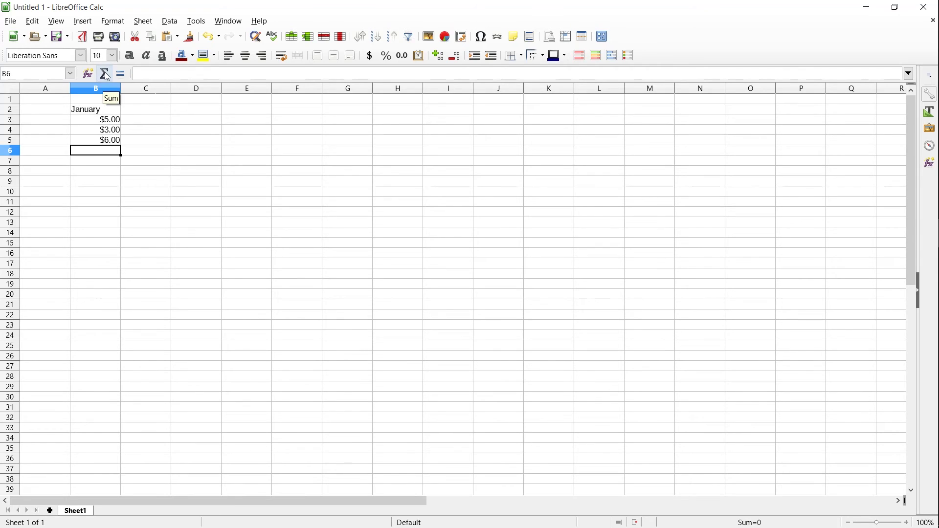
click(105, 74)
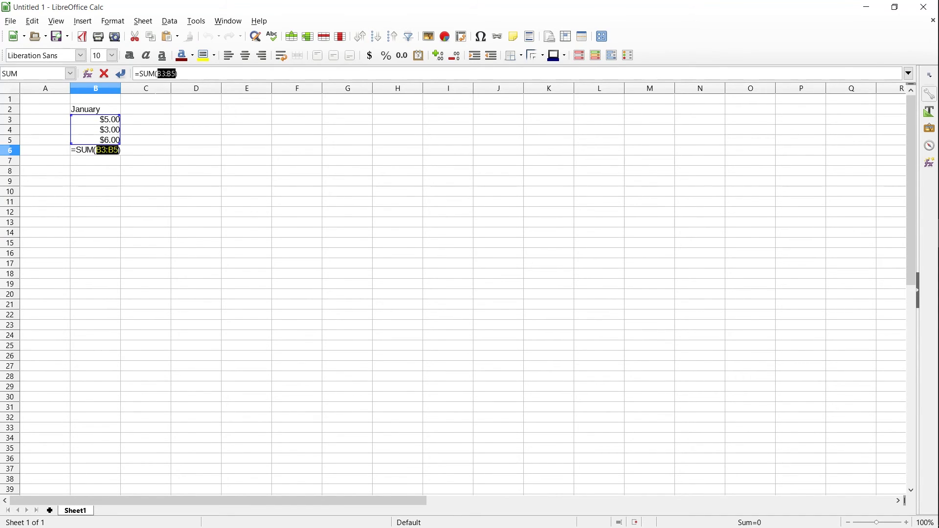
click(158, 74)
double_click(162, 74)
double_click(172, 73)
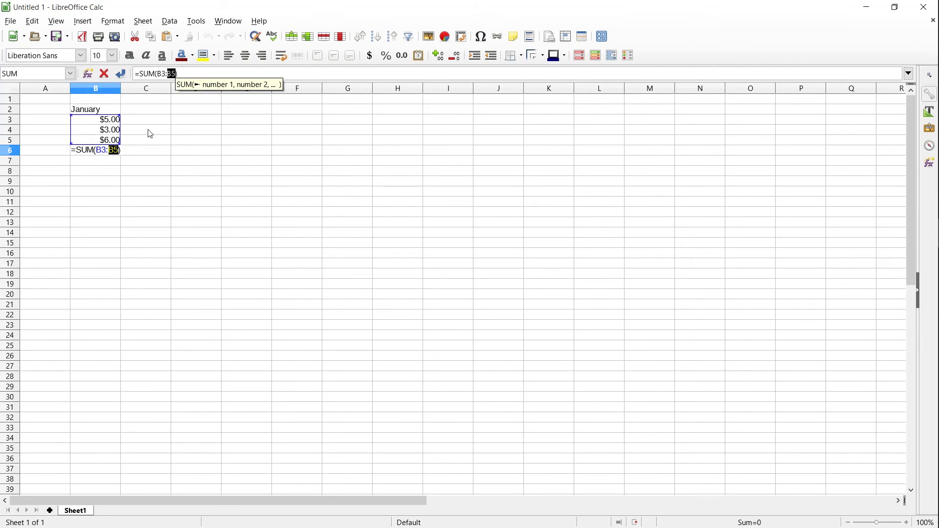
click(185, 73)
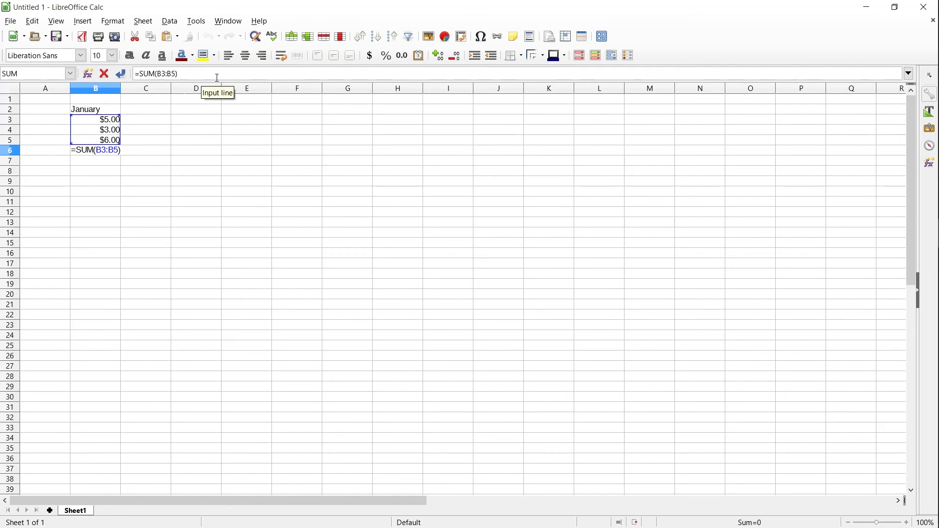
key(Return)
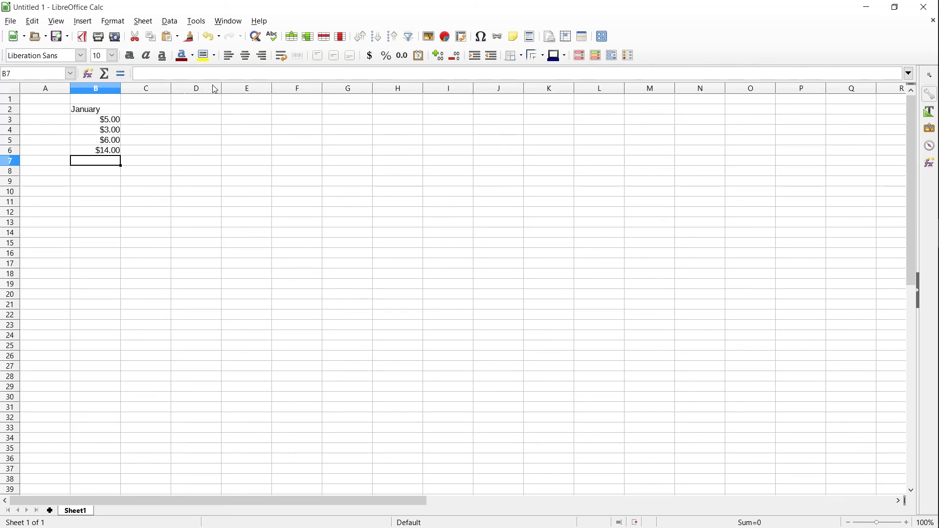
Replace B4's $3.00 with $5 and check that the B6 total now reads $16.00
click(111, 132)
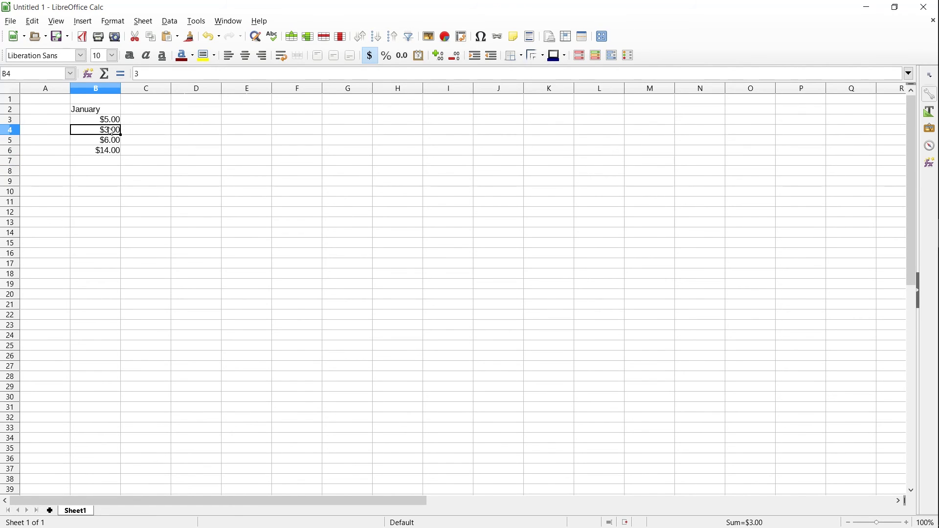
text($5)
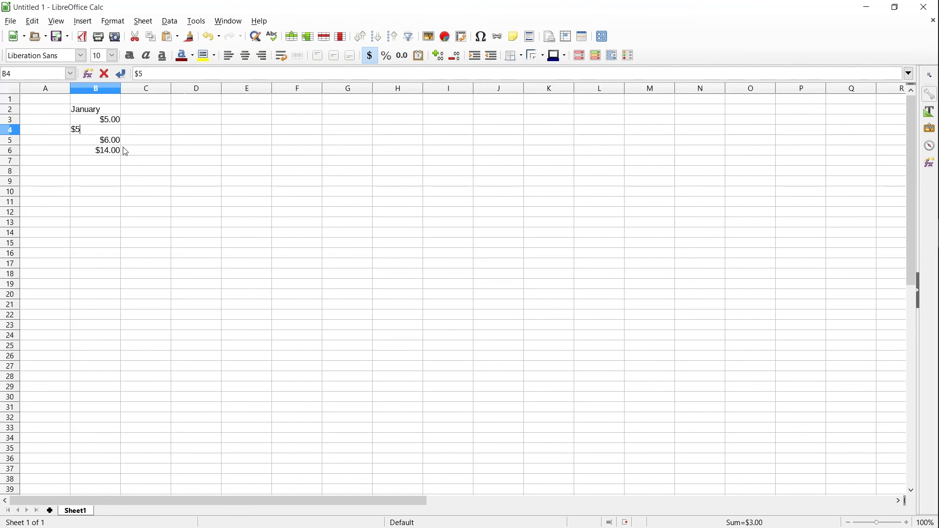
click(105, 158)
click(111, 154)
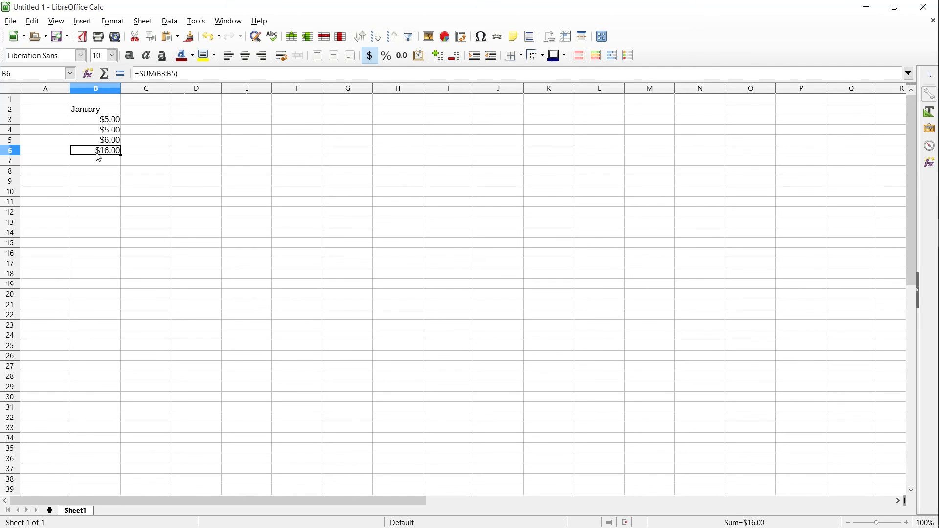